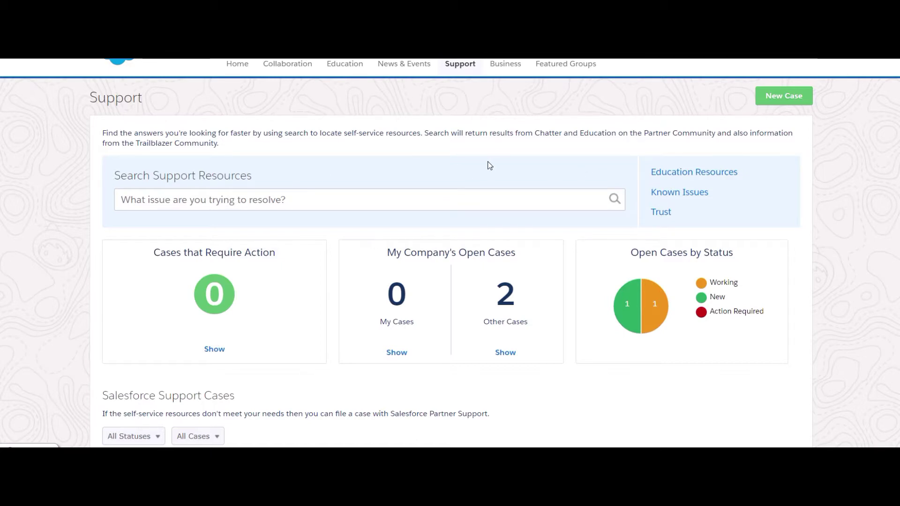
Step: Start a new support case under the License Management Application (LMA) topic
left_click(771, 104)
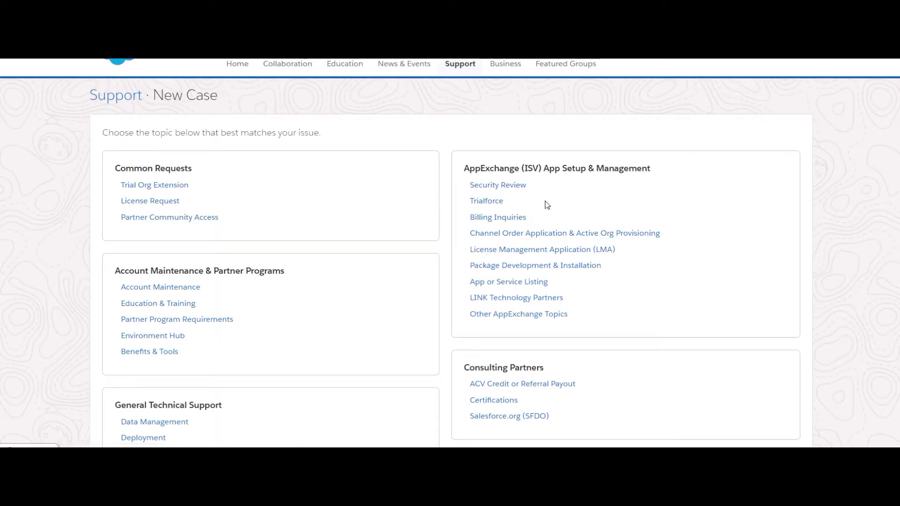
left_click(187, 186)
left_click_drag(521, 169, 593, 181)
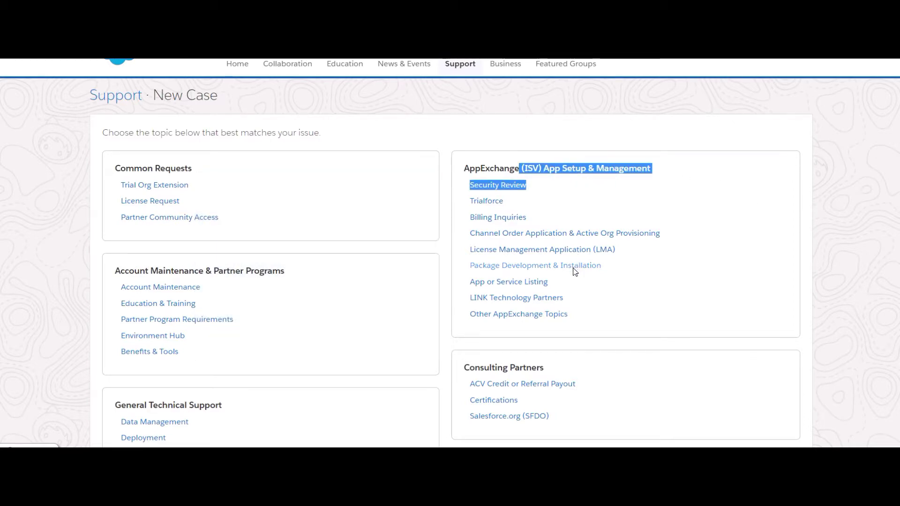
mouse_move(551, 250)
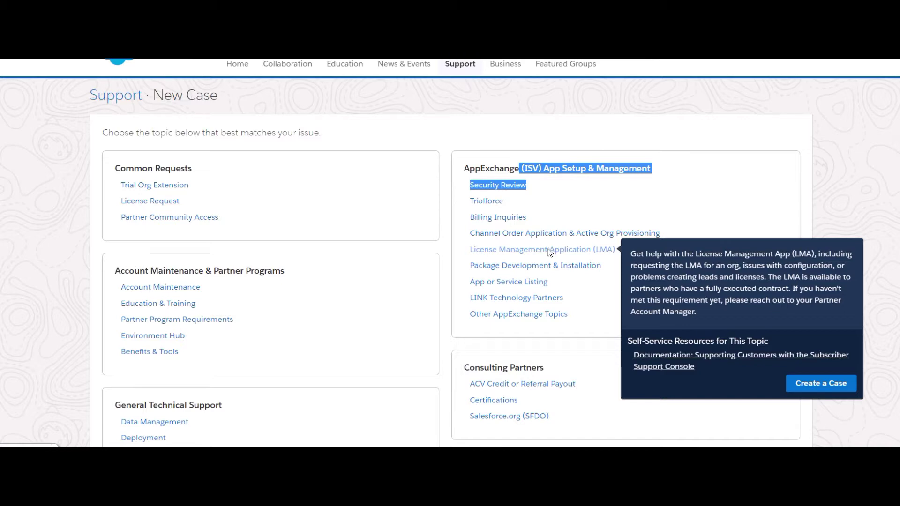
left_click(826, 380)
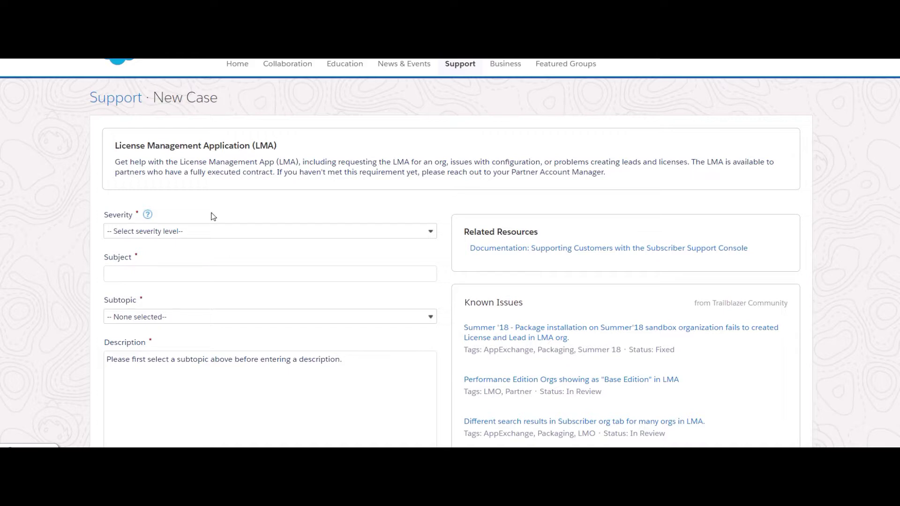
Step: Set the case severity to Urgent and review the remaining fields of the form
left_click(207, 235)
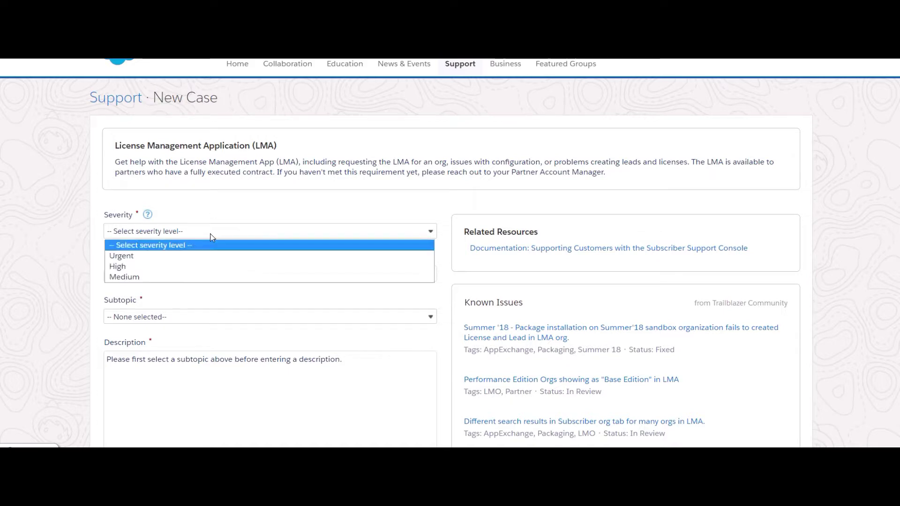
left_click(182, 256)
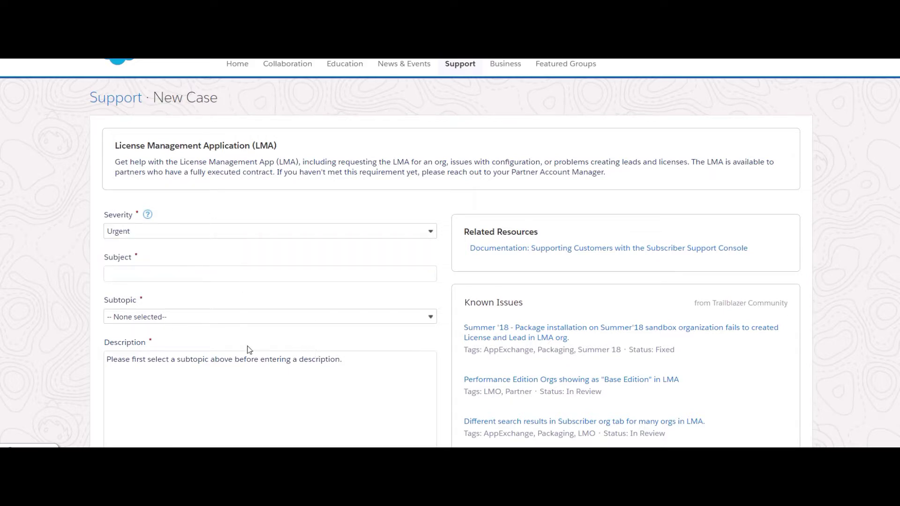
scroll(193, 374, "down", 4)
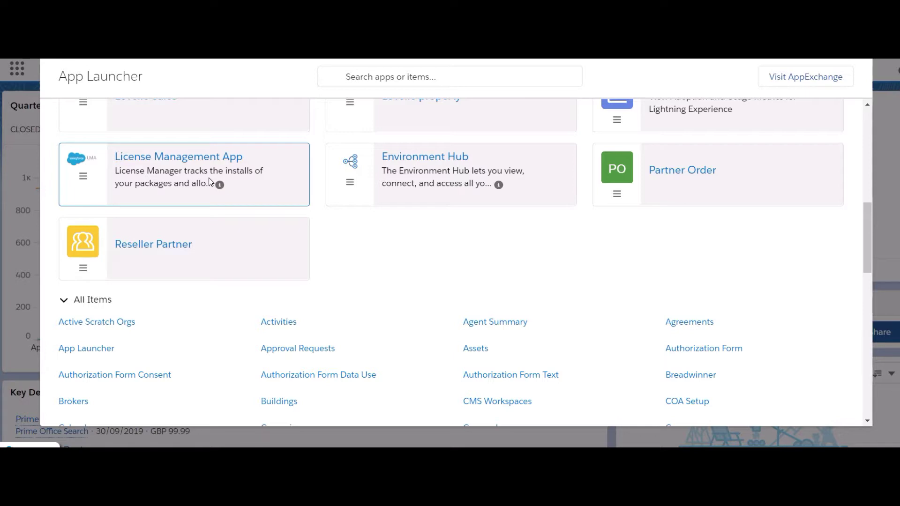
Step: Launch the License Management App and open the license record in the CA LICENSE list
left_click(174, 162)
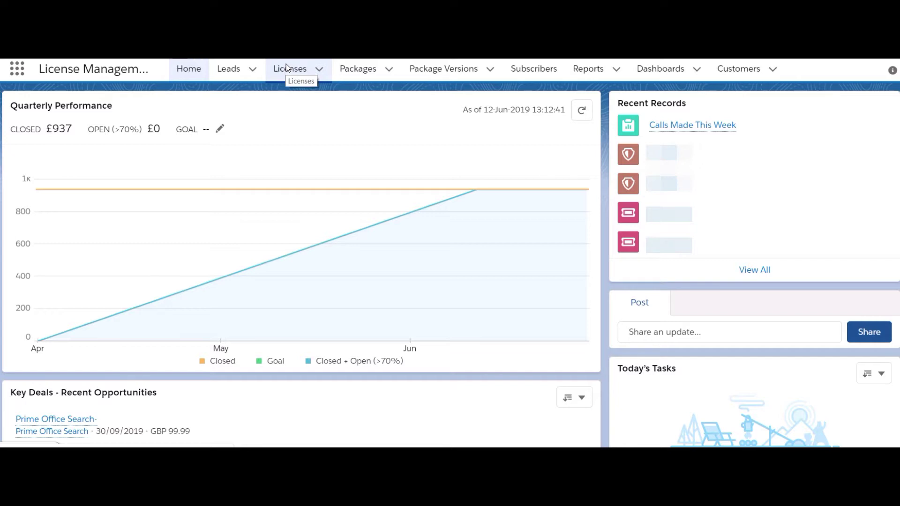
left_click(287, 67)
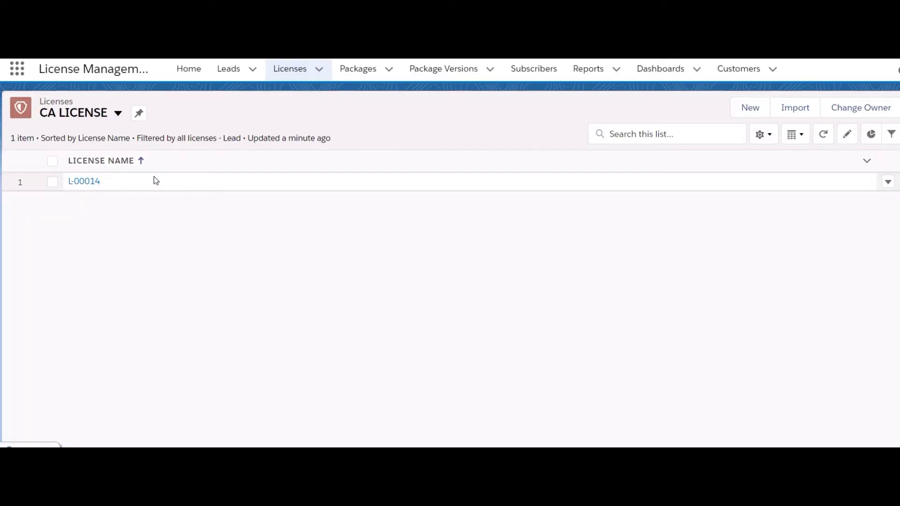
left_click(86, 181)
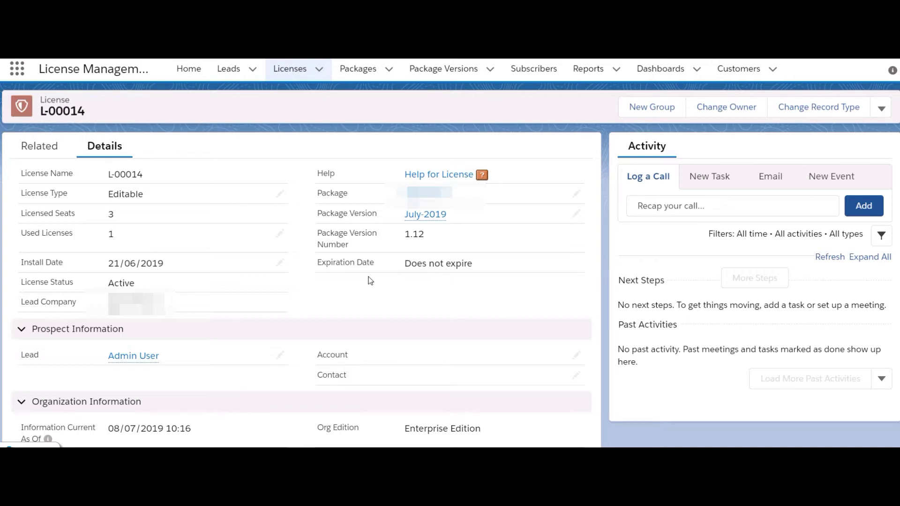
Step: Open the license for modification to review its seats, expiration and status fields, and cancel the edit
left_click(881, 108)
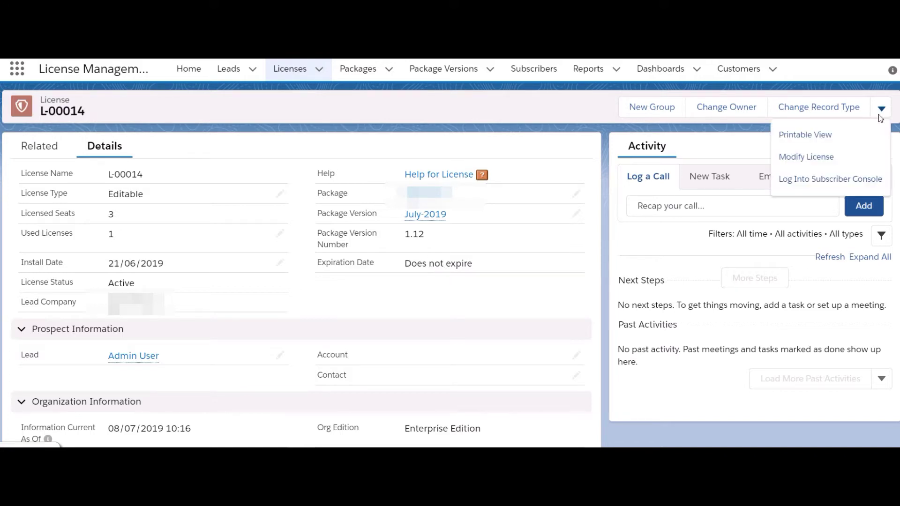
left_click(816, 161)
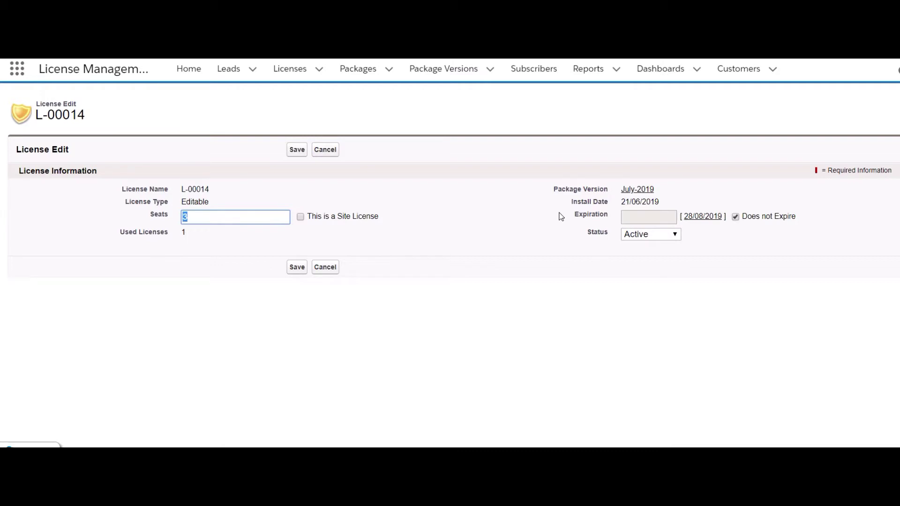
left_click(329, 150)
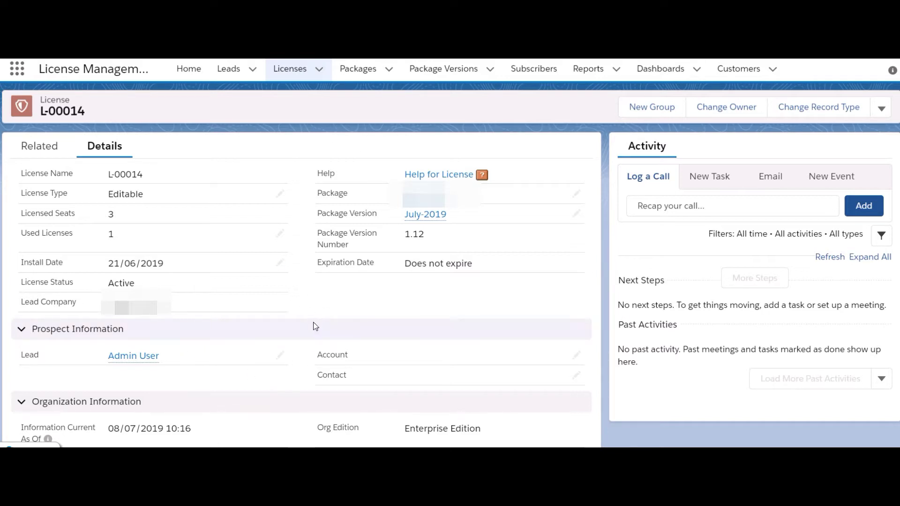
Step: Look through the CA packages list and the package versions in the License Management App
left_click(365, 68)
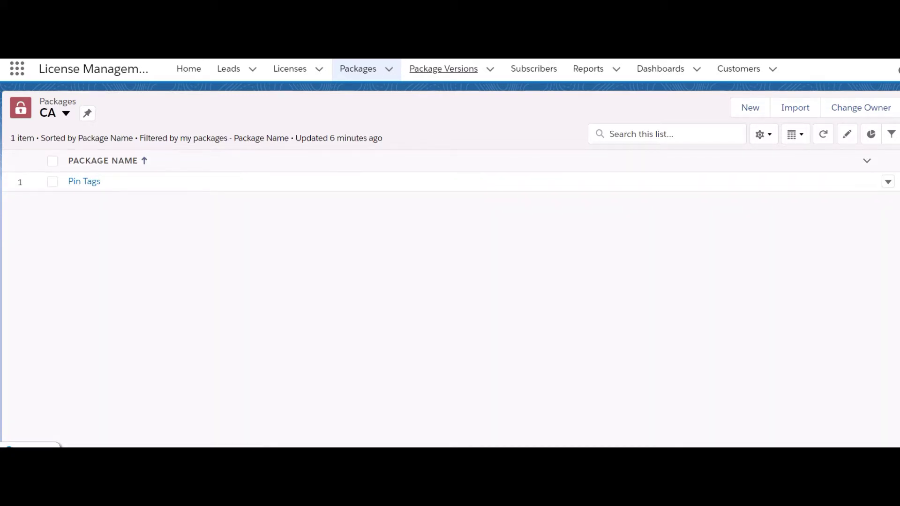
left_click(443, 68)
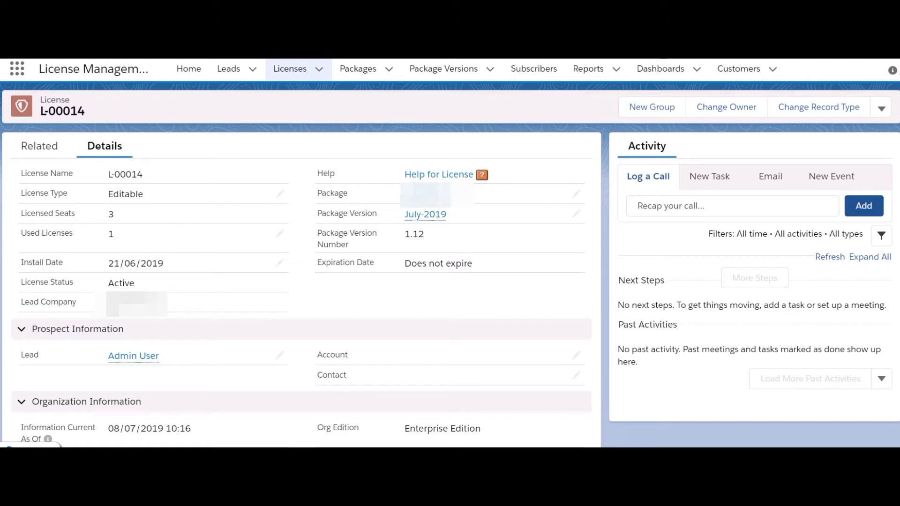
left_click(359, 69)
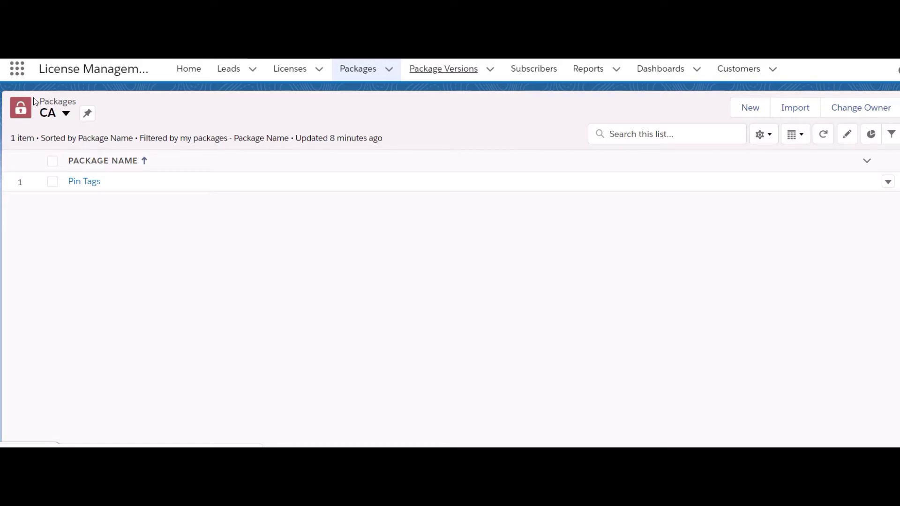
left_click_drag(47, 86, 139, 83)
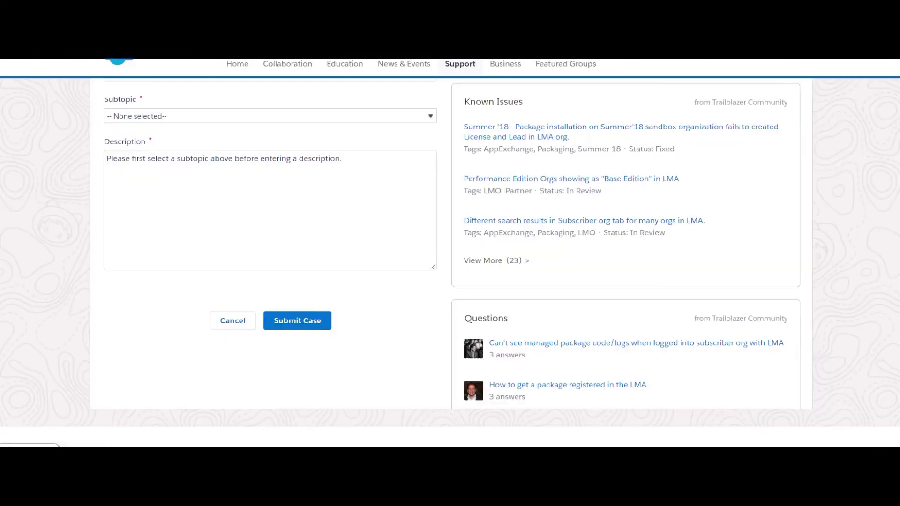
Step: Return to the partner support page, begin another new case and view the License Management Application (LMA) topic's help
scroll(526, 177, "up", 4)
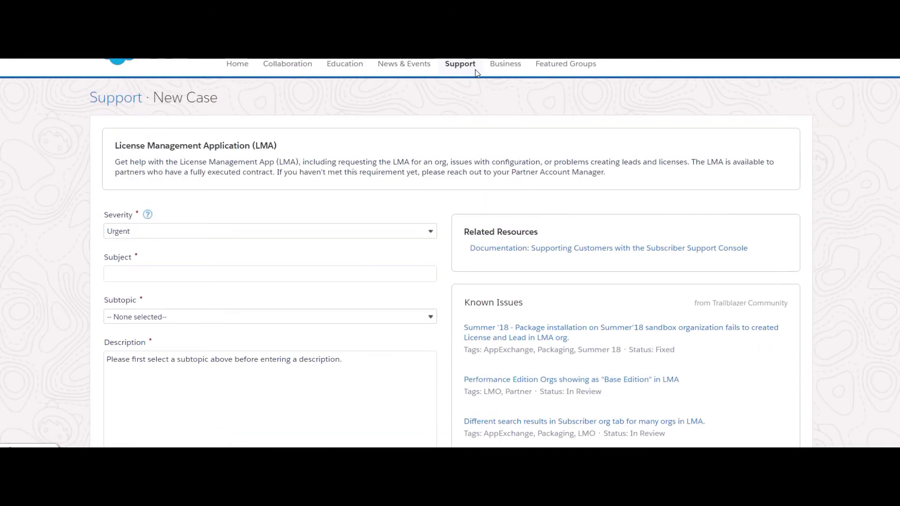
left_click(465, 66)
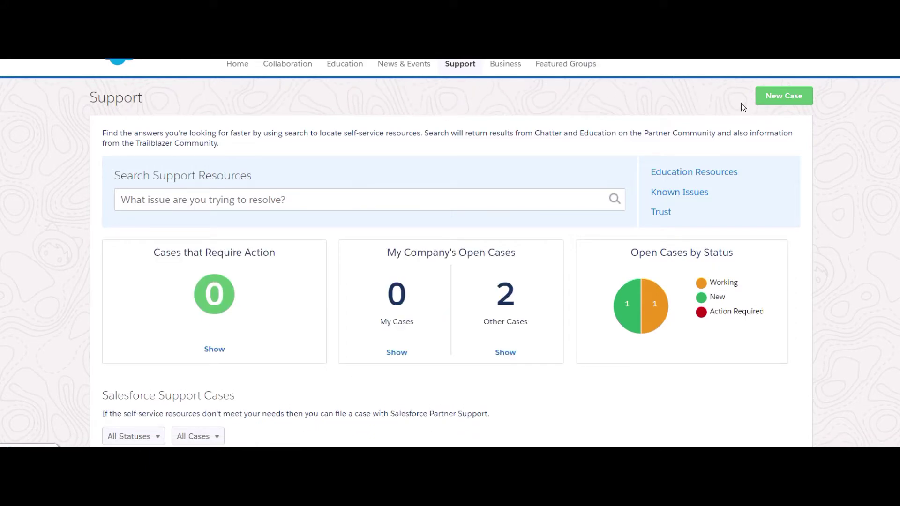
left_click(776, 96)
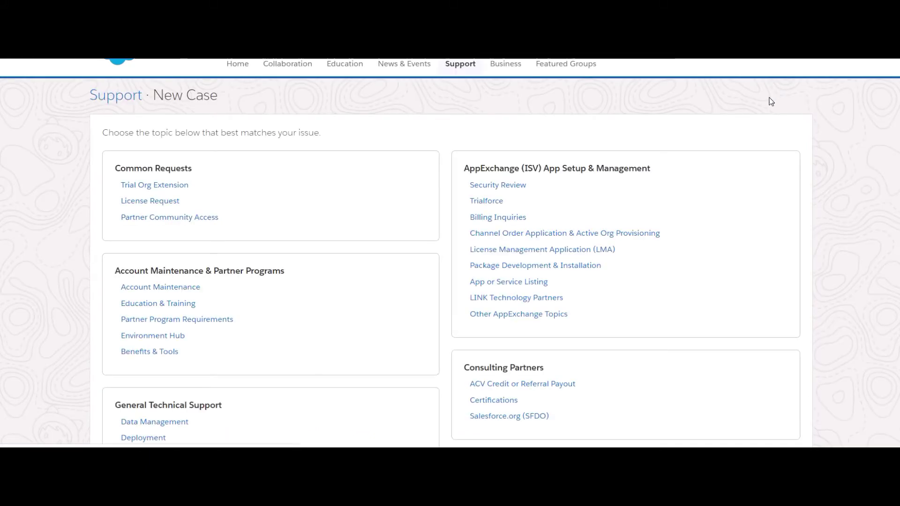
left_click(562, 251)
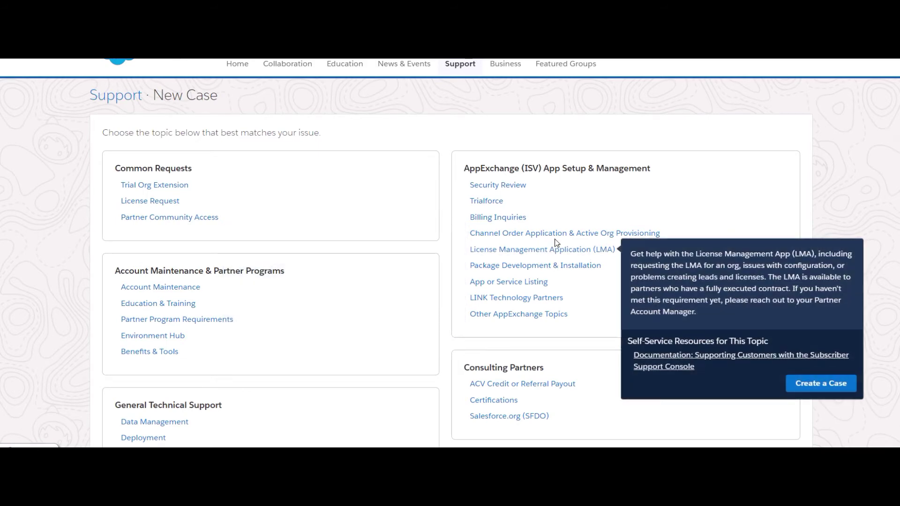
mouse_move(556, 242)
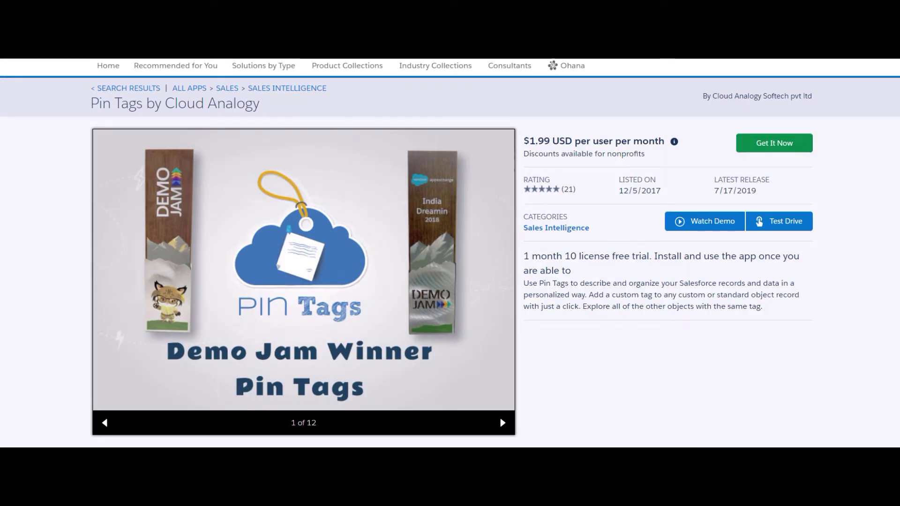
Step: Switch to AppExchange and search it for "Channel order aplication"
right_click(720, 52)
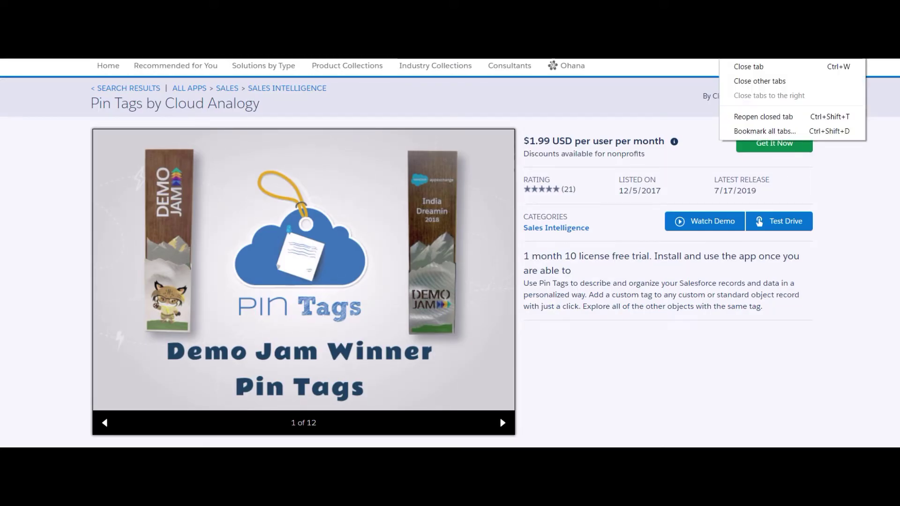
left_click(468, 47)
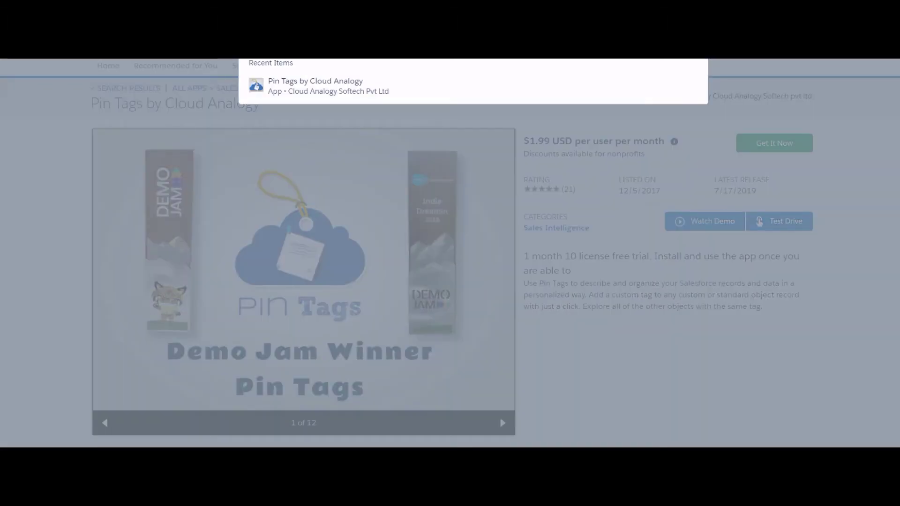
type("C")
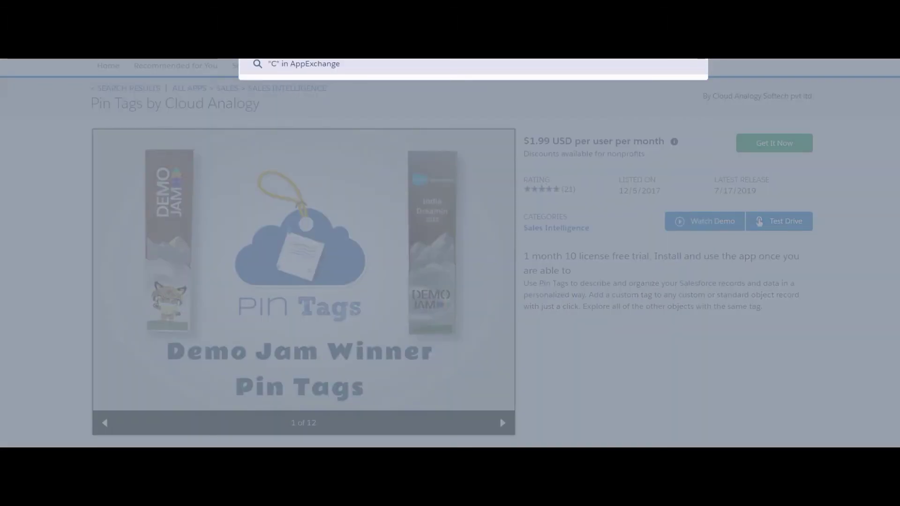
type("hanne")
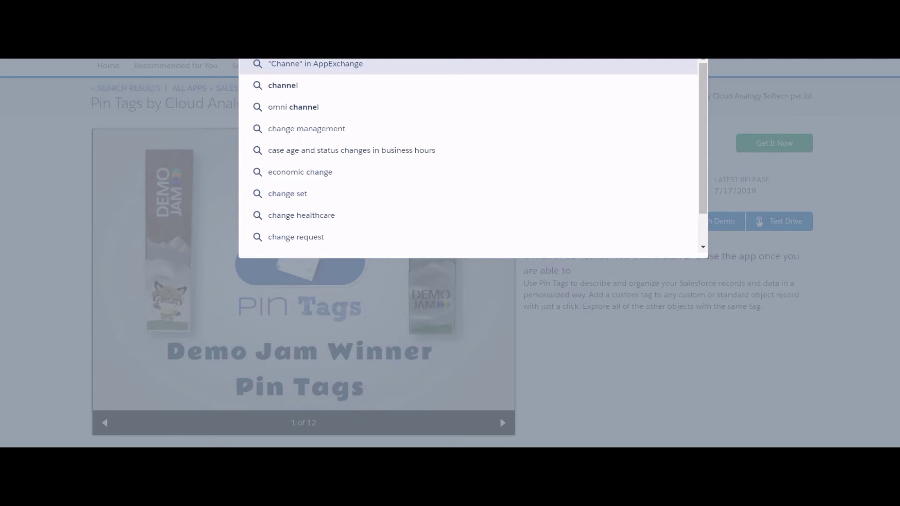
type("l order a")
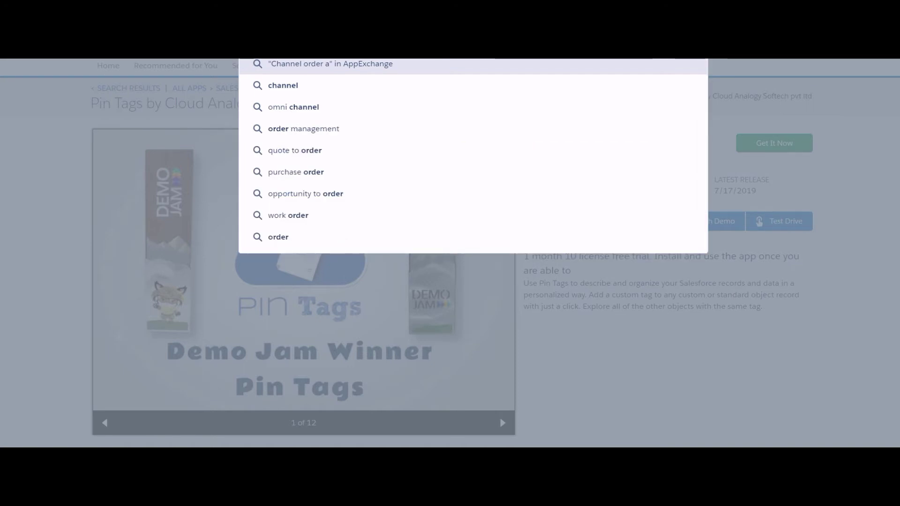
type("plicati")
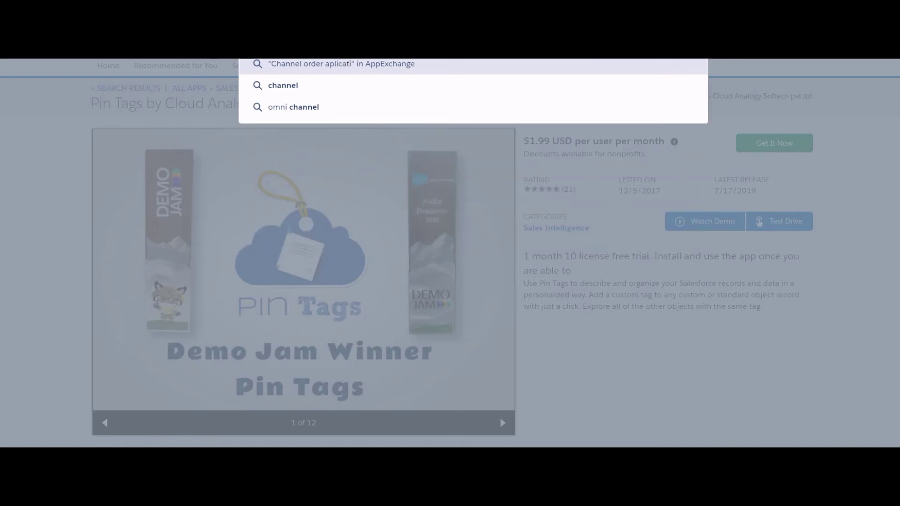
type("on")
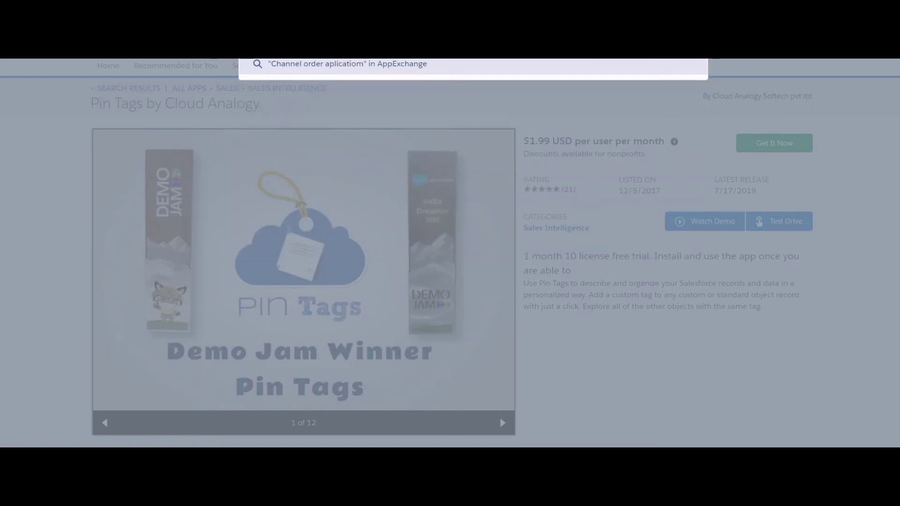
key("Return")
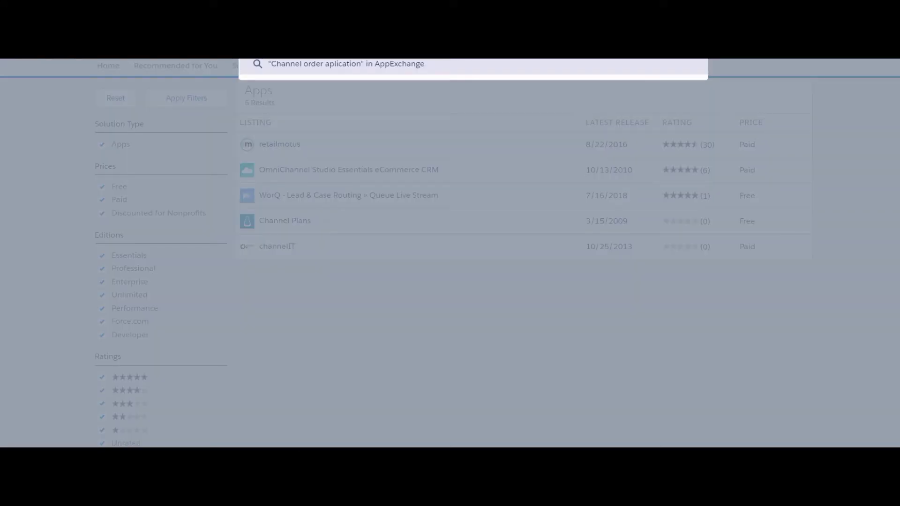
Step: Replace the AppExchange search term with "COA" and run the search
type("C")
key("ctrl+a")
key("BackSpace")
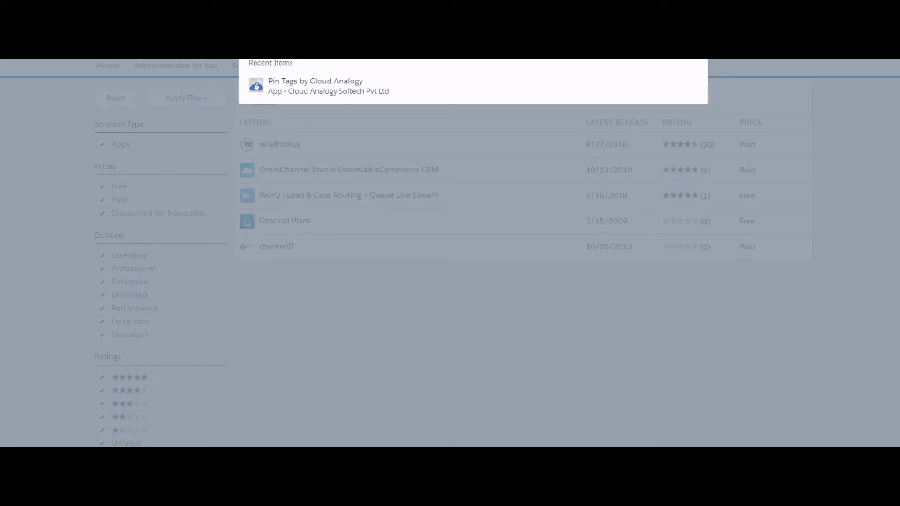
type("coach")
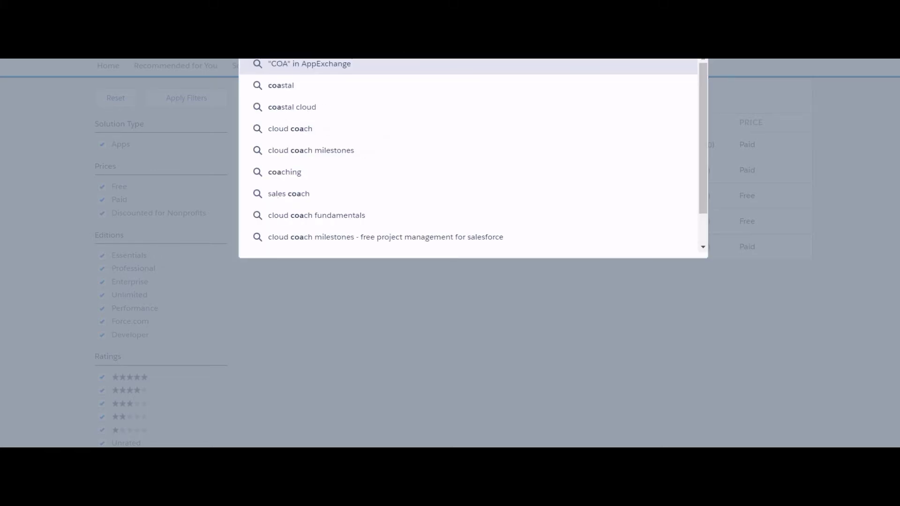
left_click(335, 68)
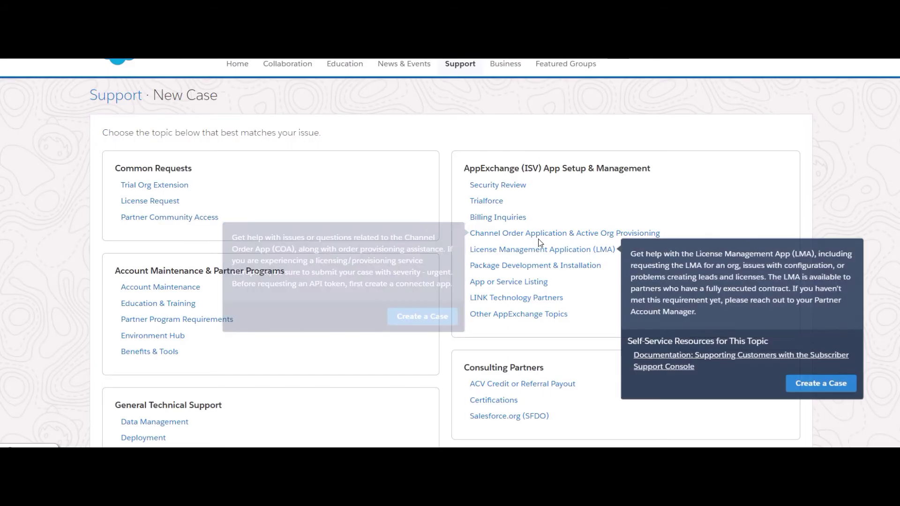
Step: Return to the Salesforce org and launch the Partner Order app
mouse_move(541, 237)
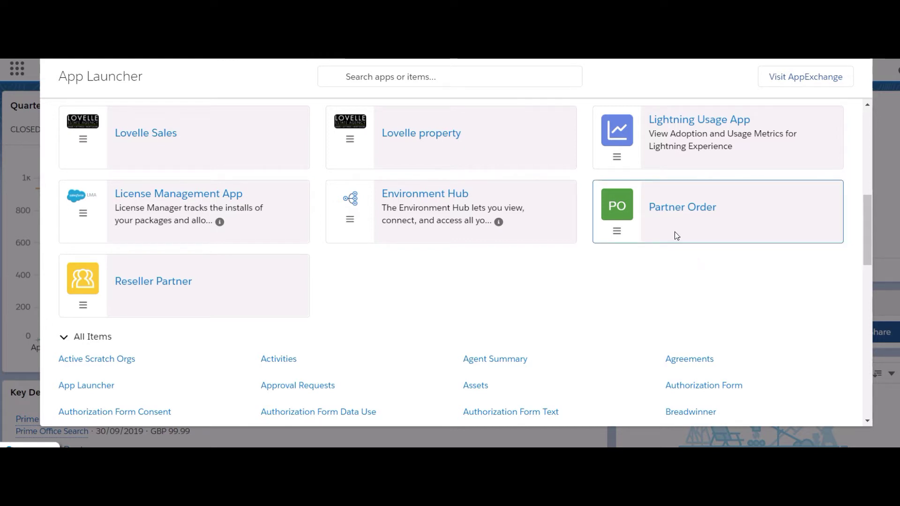
left_click(686, 208)
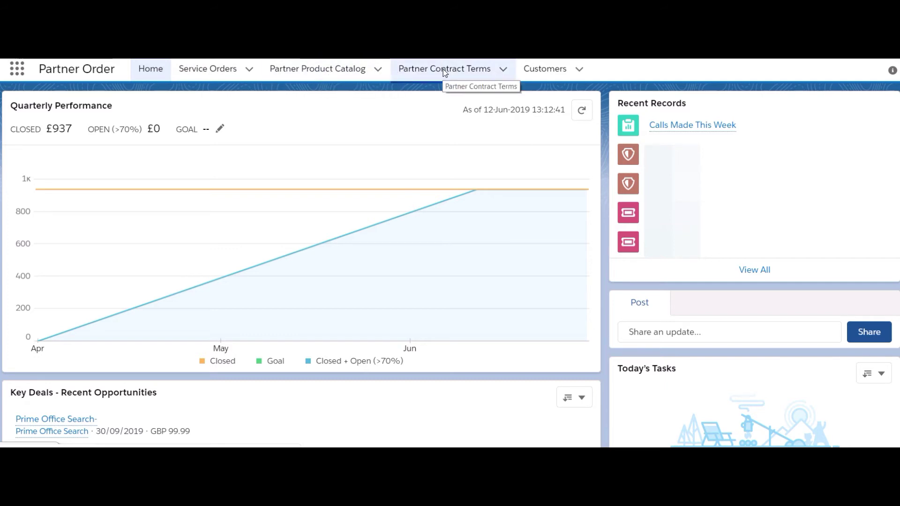
Step: Switch the new order to New customer, examine its company, billing and terms fields, and return to Existing customer
mouse_move(498, 176)
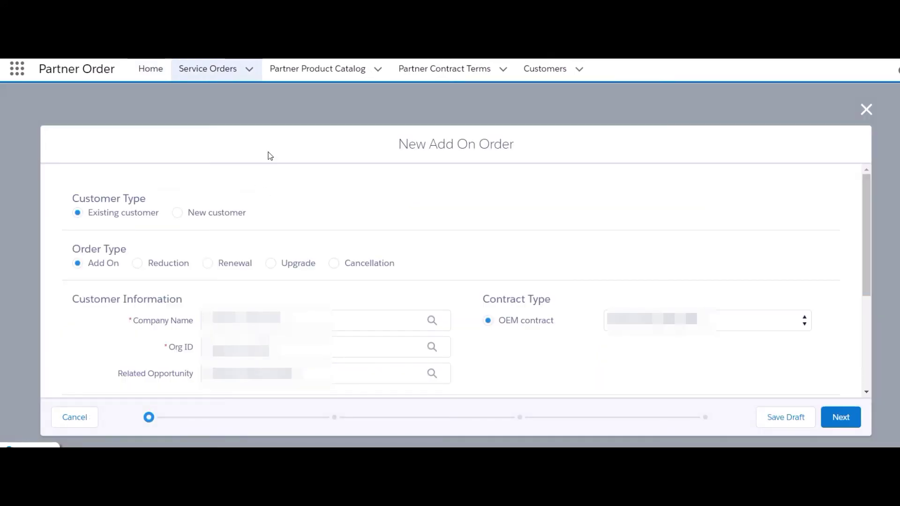
left_click(177, 213)
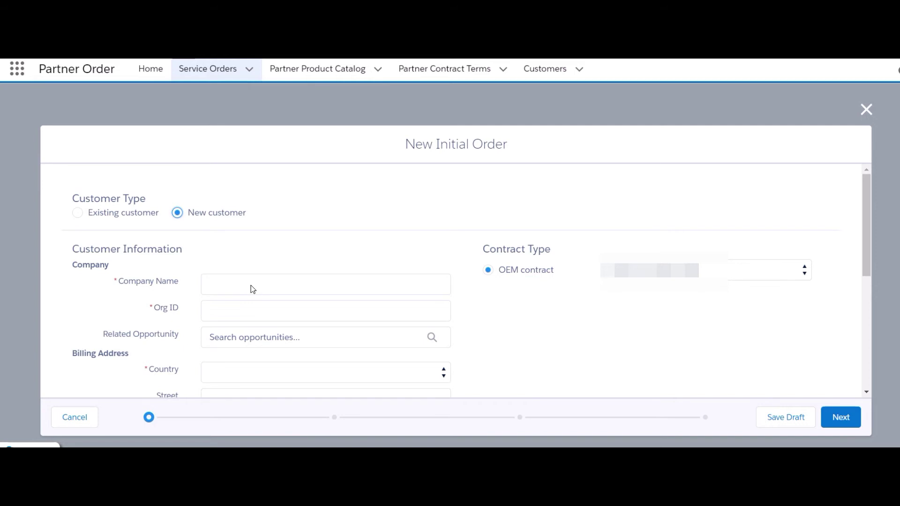
scroll(245, 302, "down", 4)
scroll(248, 308, "up", 4)
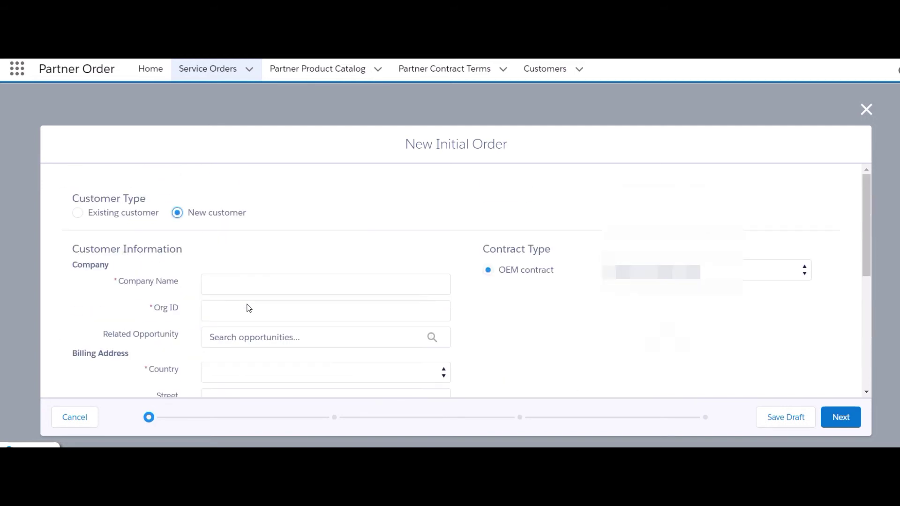
scroll(166, 353, "down", 4)
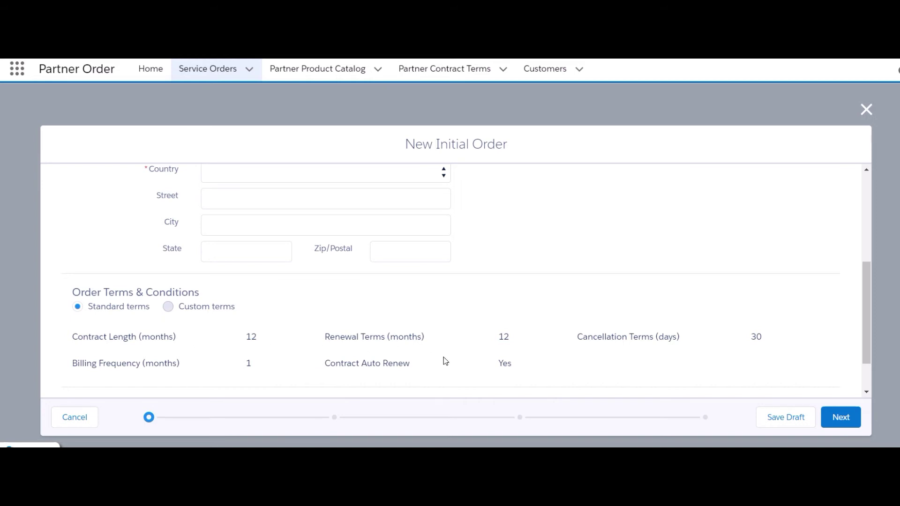
scroll(405, 359, "down", 1)
scroll(284, 378, "up", 5)
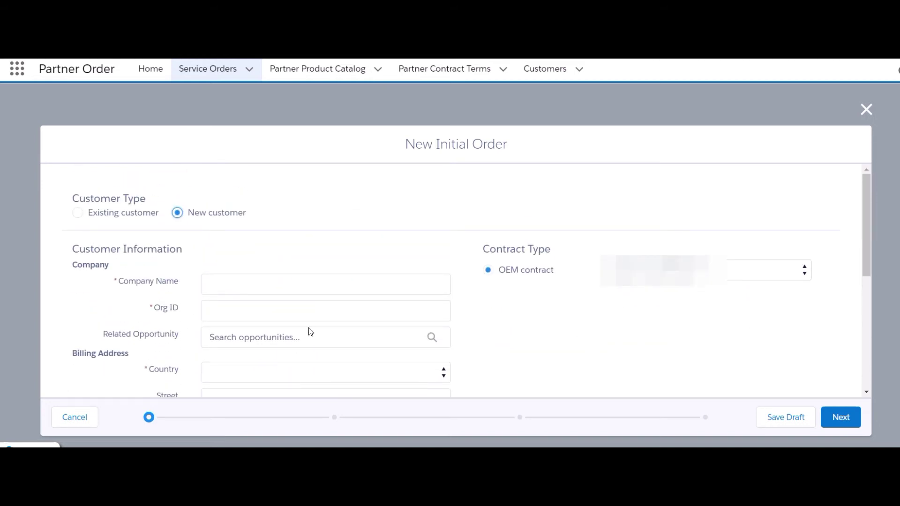
left_click(120, 220)
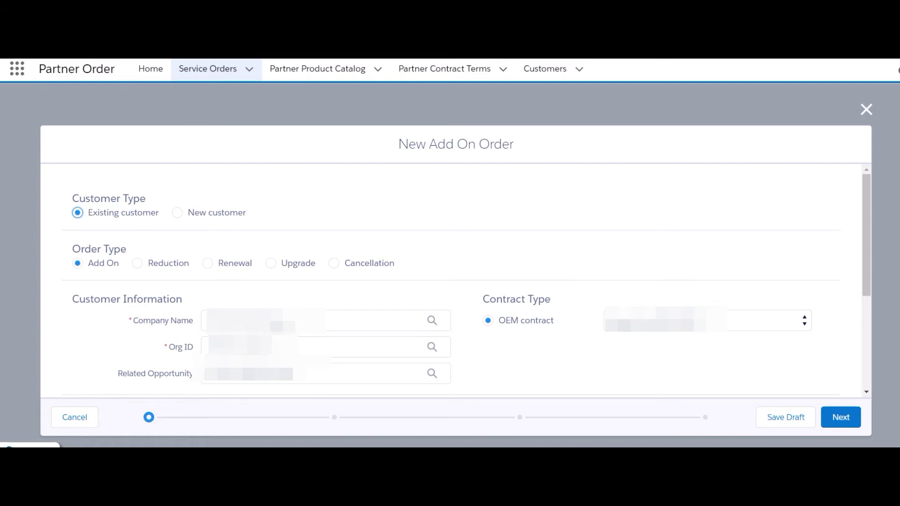
Step: Set the order's customer type to New customer and enter Cloud Analogy as the company name
left_click(221, 217)
left_click(238, 283)
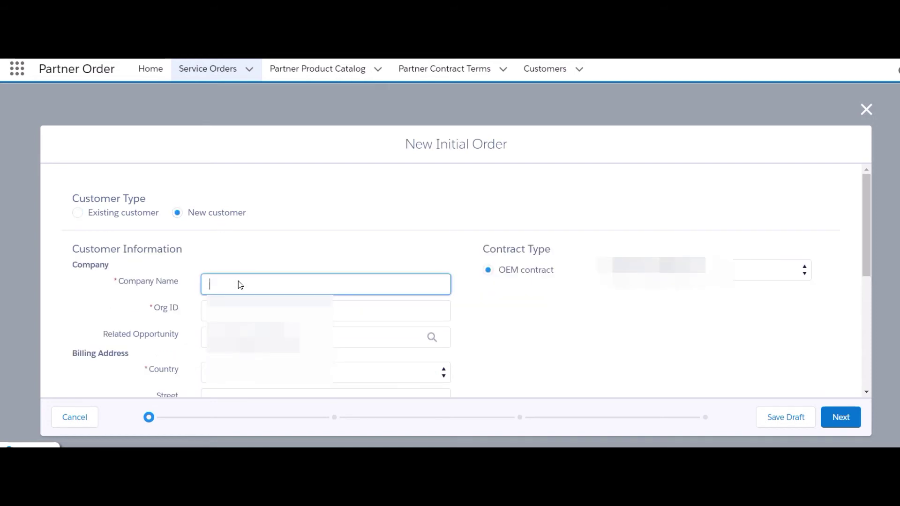
type("Cloud Analogy")
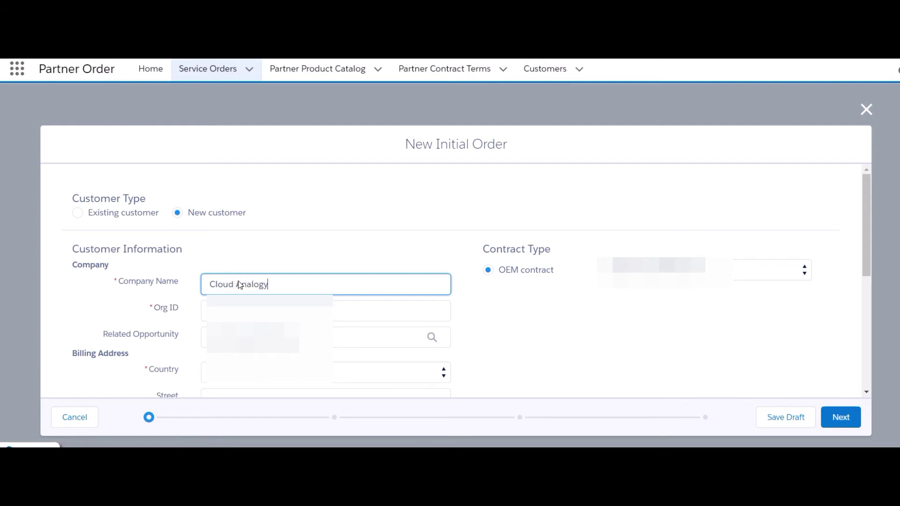
Step: Enter the customer's Org ID in the new initial order
left_click(241, 311)
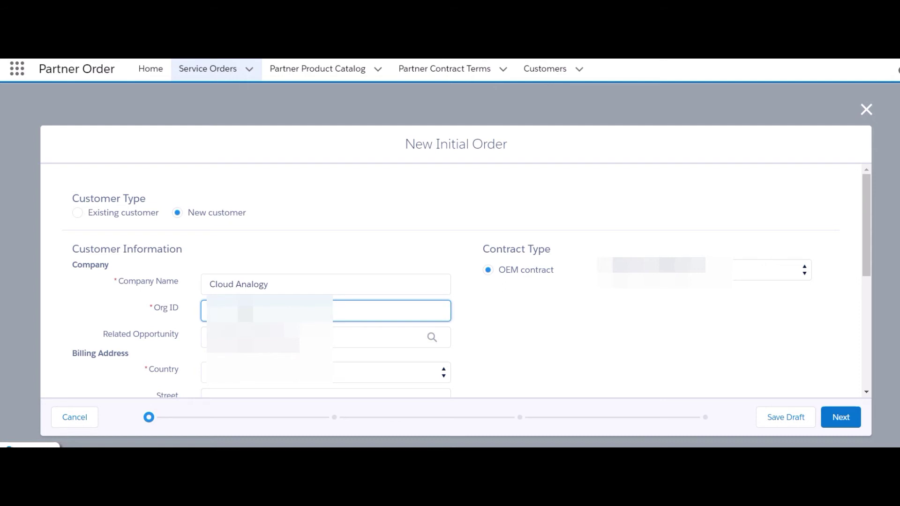
type("00D")
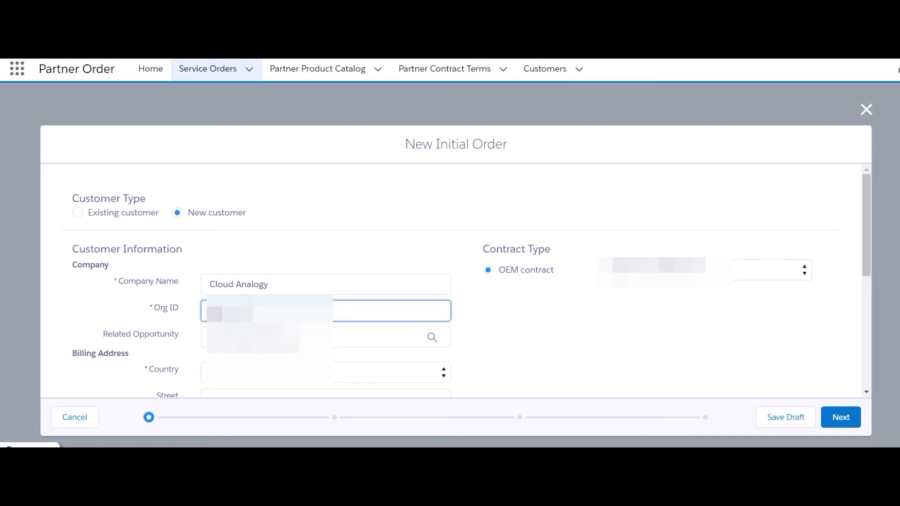
type("0000")
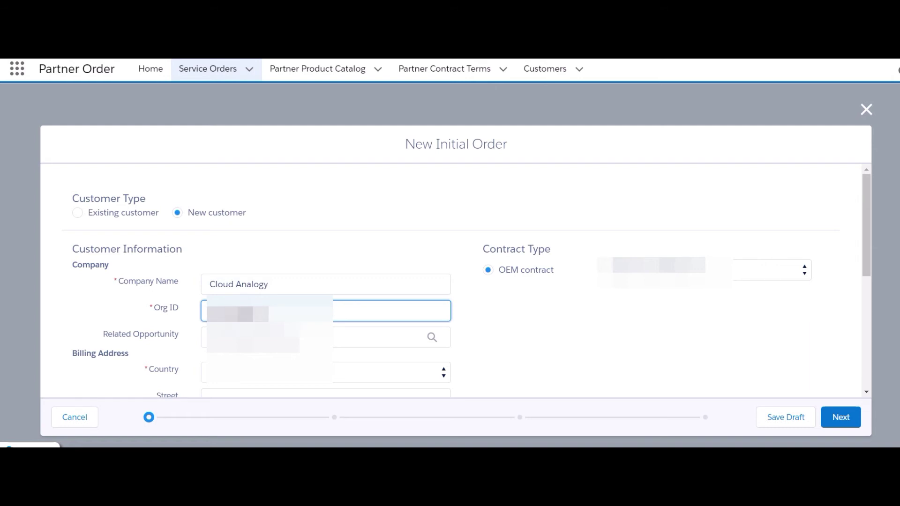
type("000")
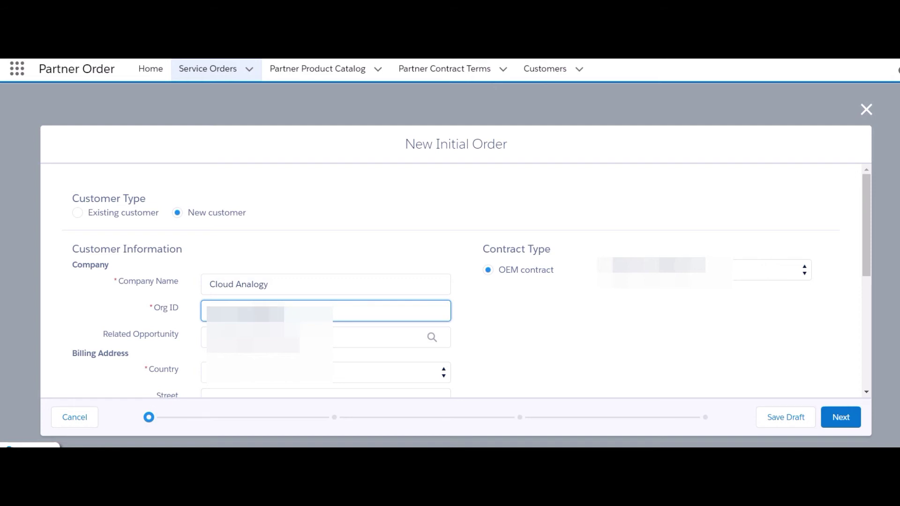
type("00")
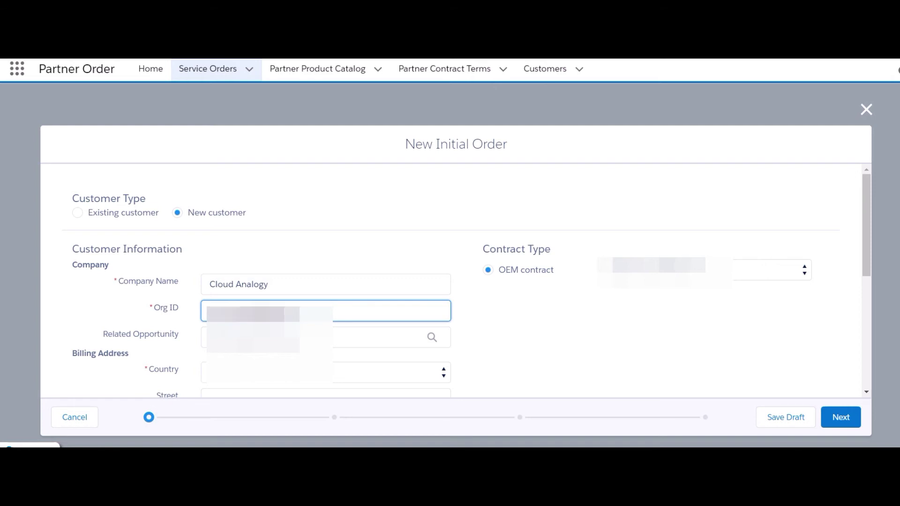
left_click(543, 364)
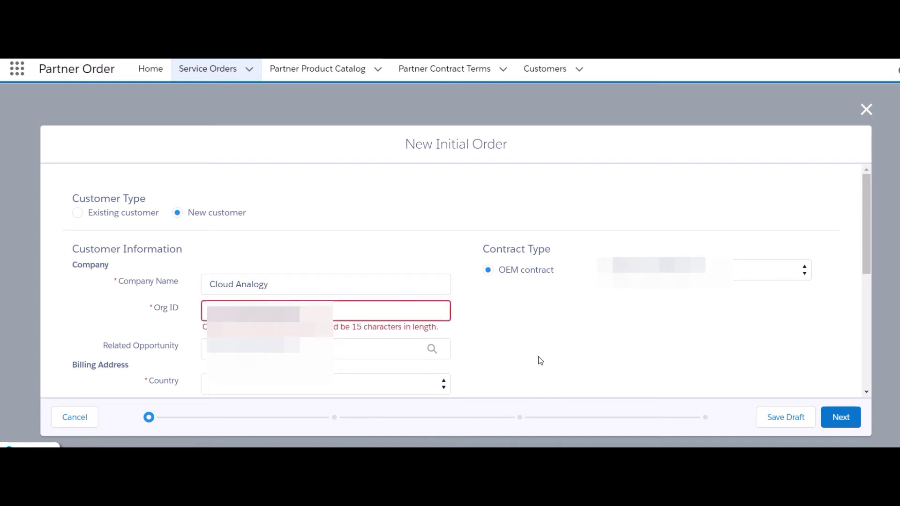
Step: Correct the customer's Org ID to the required length of 15 characters
left_click(361, 309)
key("BackSpace")
key("BackSpace")
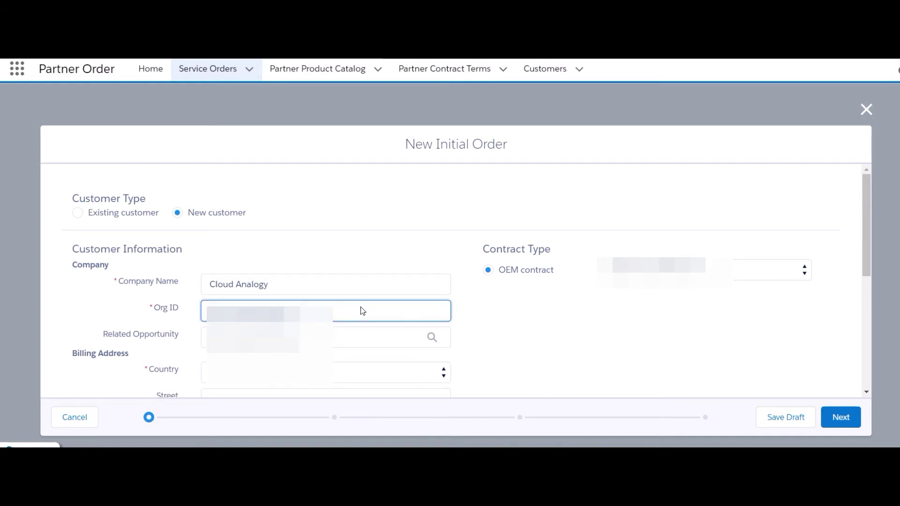
left_click(496, 345)
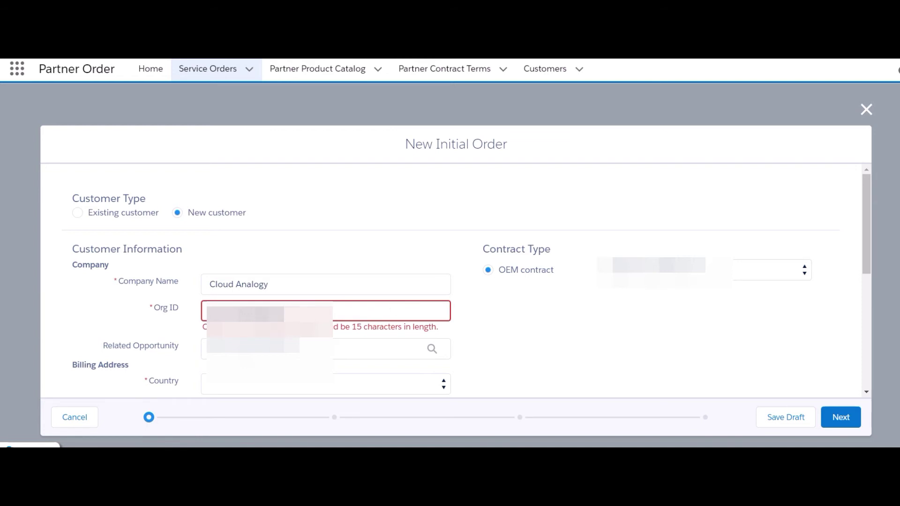
left_click(290, 311)
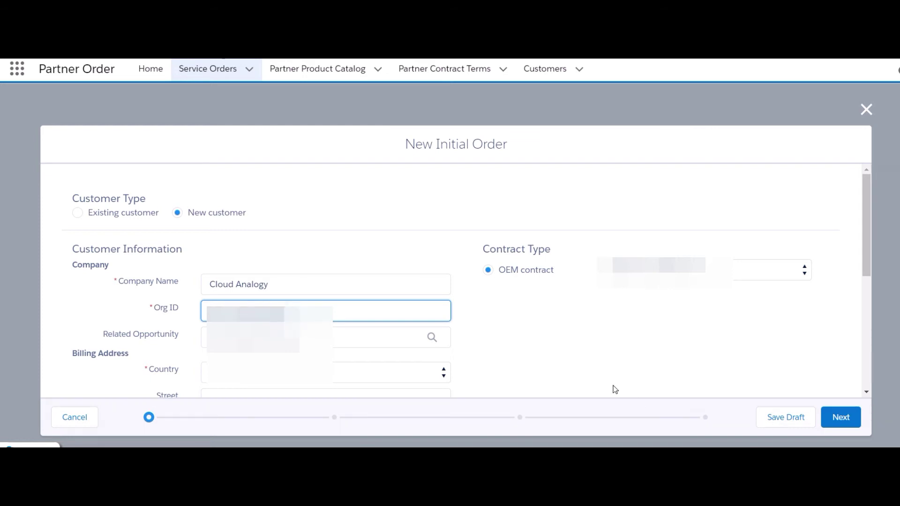
left_click(598, 366)
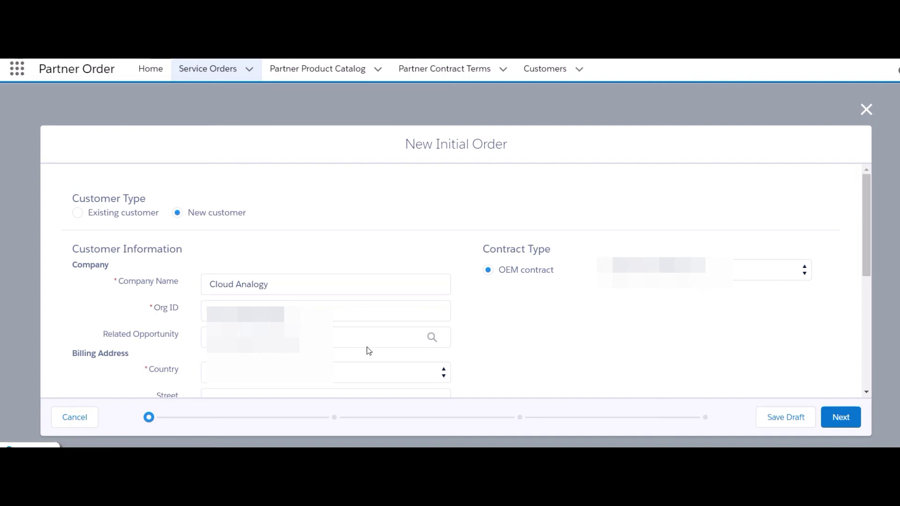
Step: Review the order's standard terms and set the billing address country to India
scroll(245, 370, "down", 1)
scroll(245, 370, "down", 4)
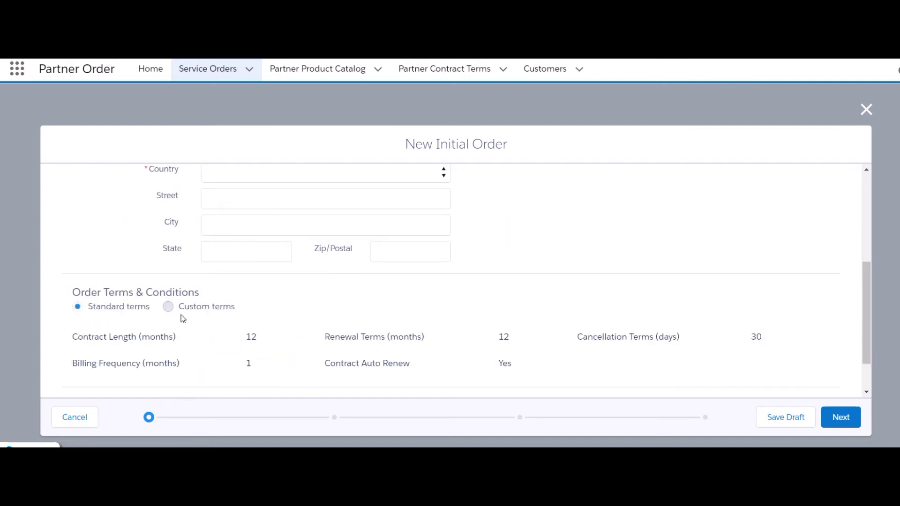
scroll(267, 379, "down", 2)
scroll(603, 351, "up", 5)
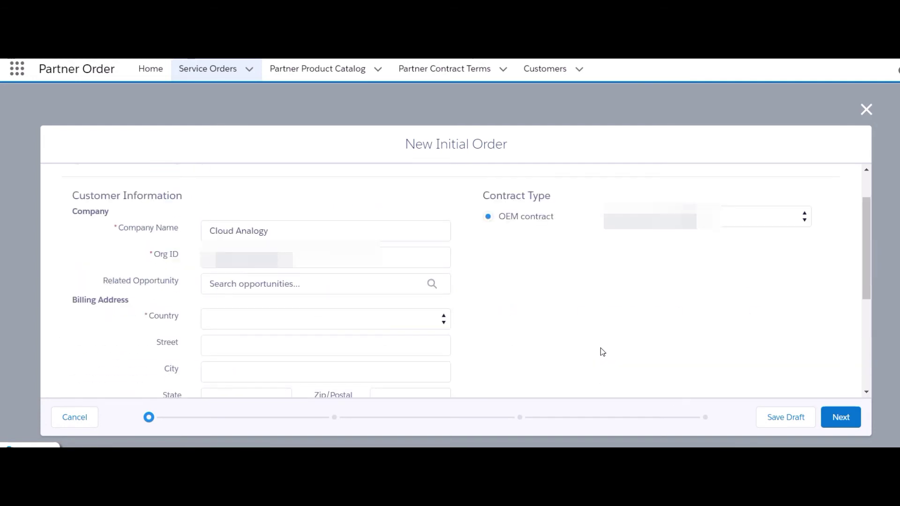
left_click(252, 327)
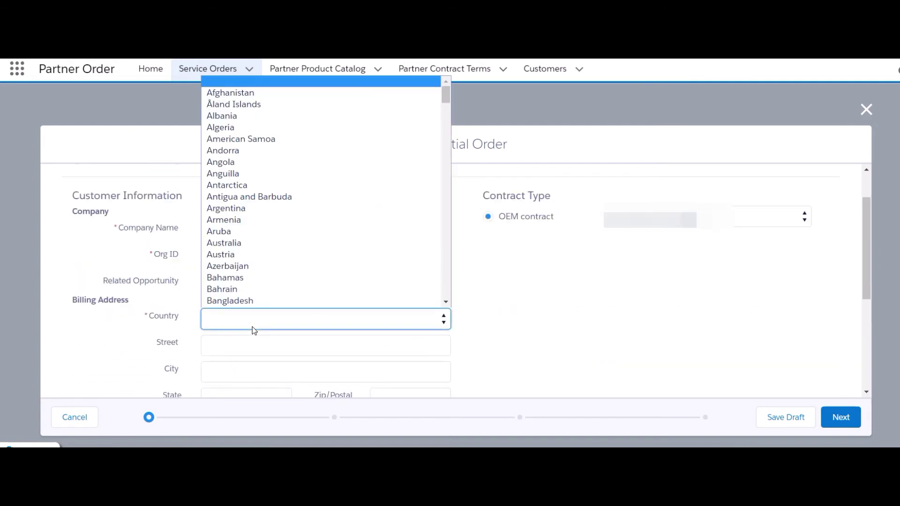
key("i")
key("n")
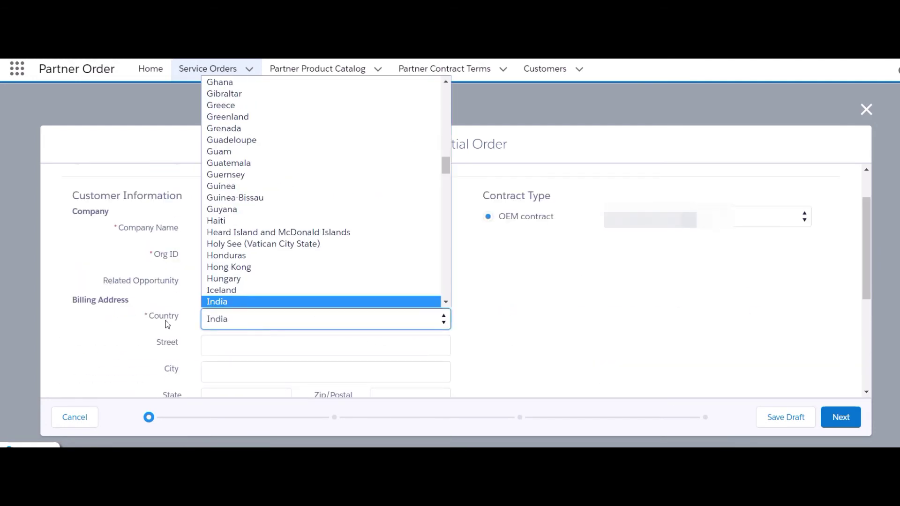
left_click(247, 313)
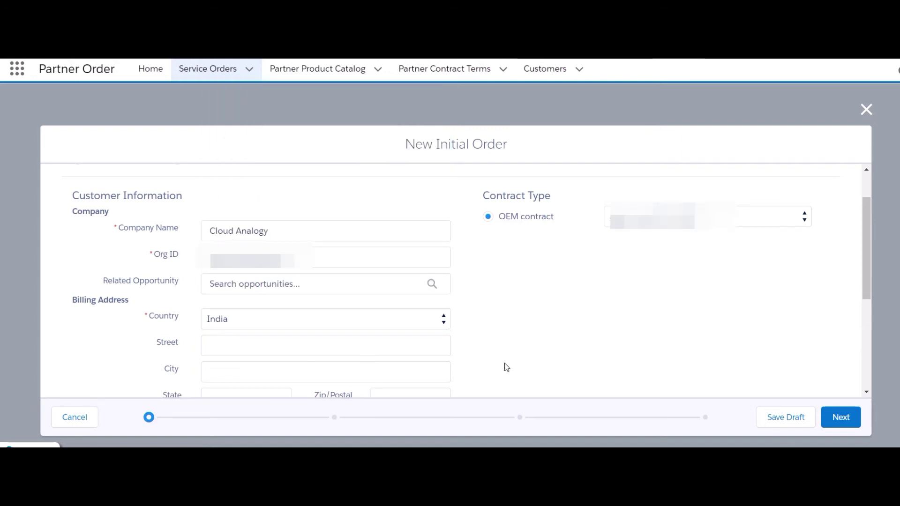
Step: Continue to the product selection, add the Data Storage (500 Mb) - OEM product and proceed to the license quantities
scroll(515, 370, "down", 3)
left_click(841, 416)
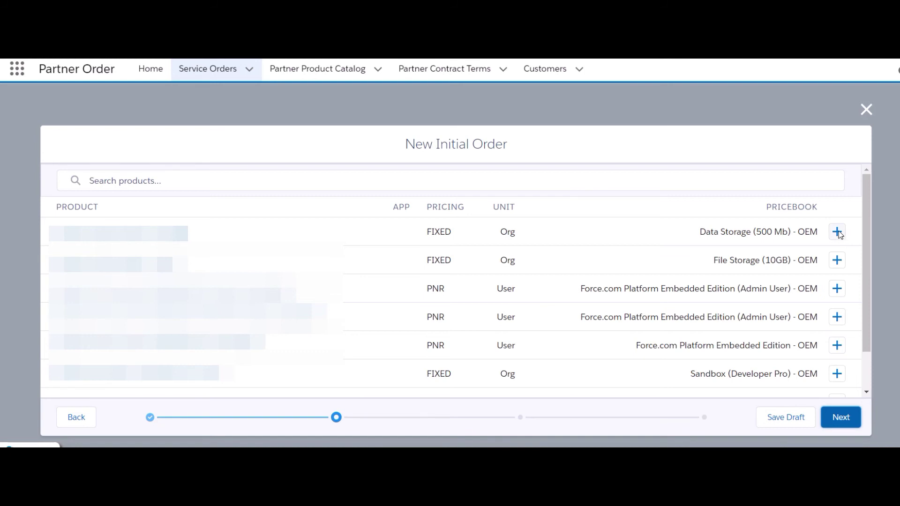
left_click(838, 232)
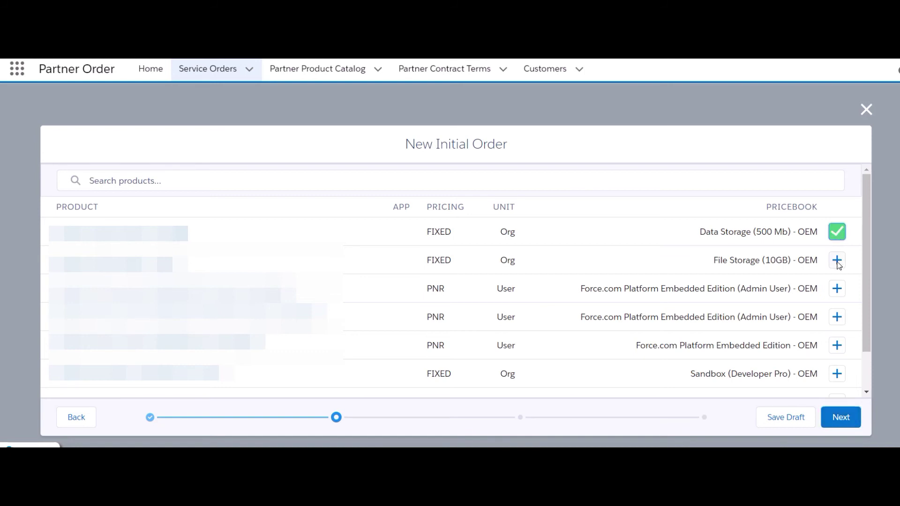
left_click(840, 418)
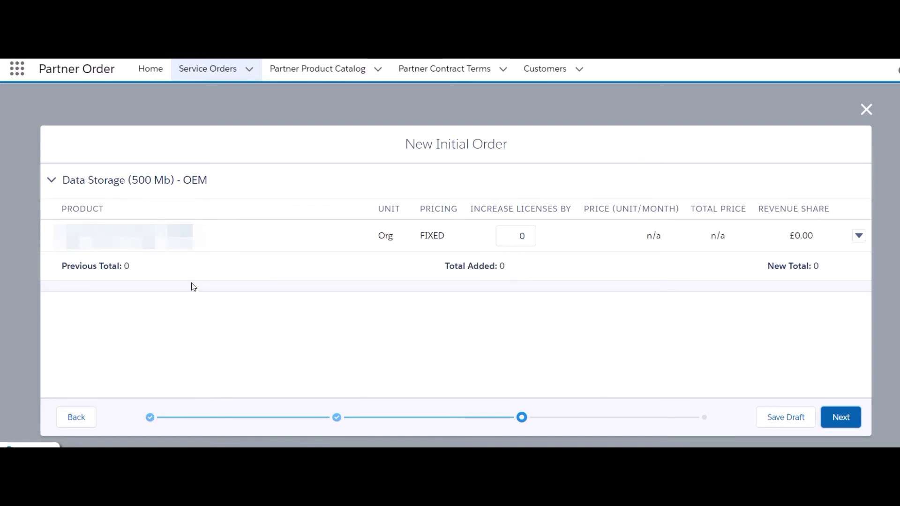
Step: Increase the Data Storage (500 Mb) - OEM licenses by 5 and continue to the service dates and terms
left_click(519, 235)
type("5")
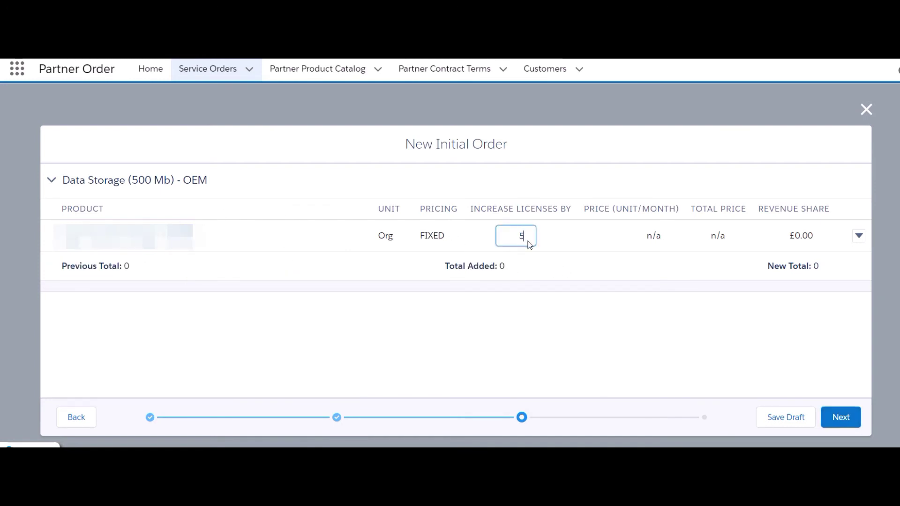
left_click(817, 341)
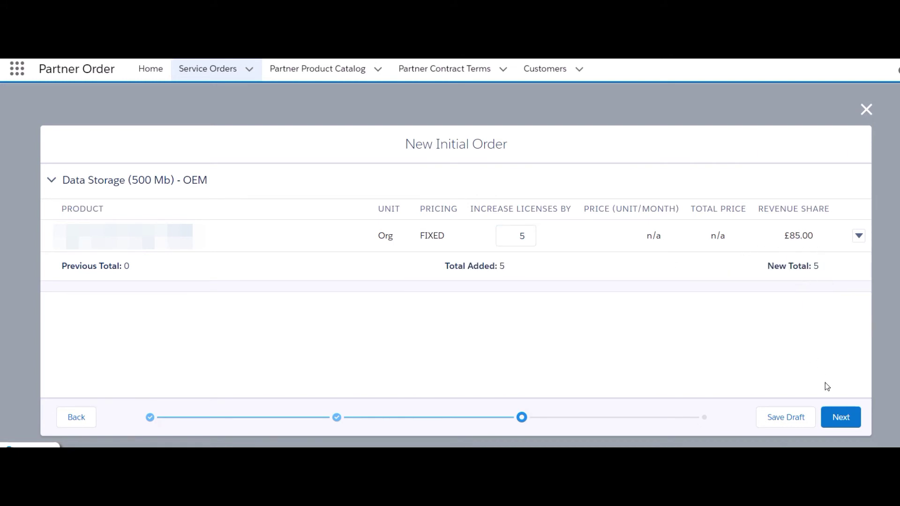
left_click(837, 416)
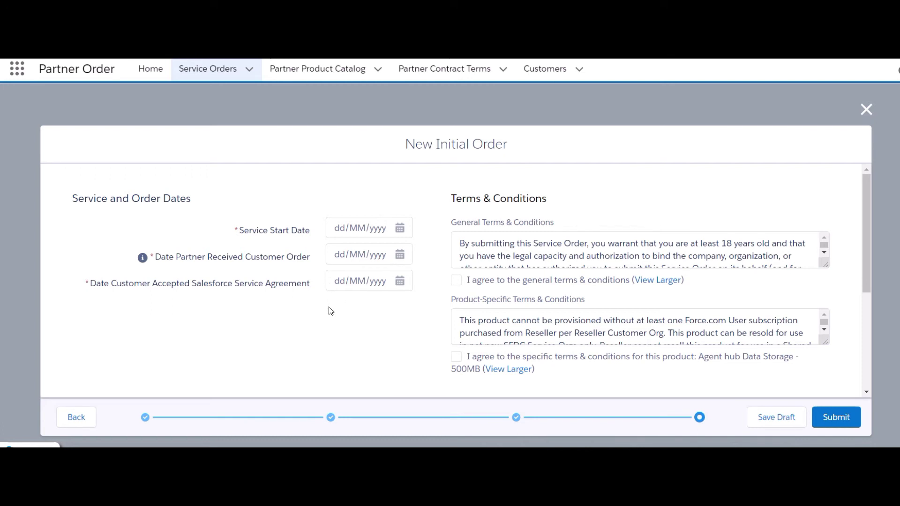
Step: Review the order summary and close the new initial order without submitting it
scroll(328, 307, "down", 4)
mouse_move(269, 330)
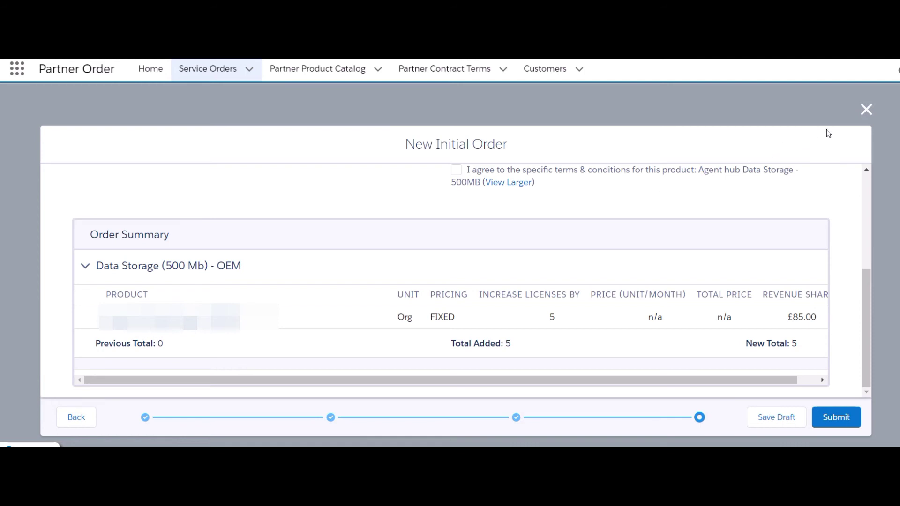
left_click(862, 109)
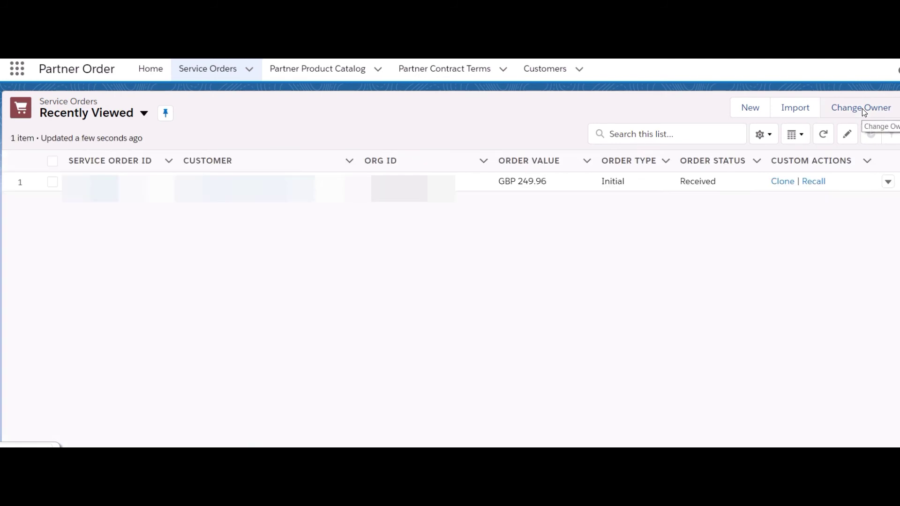